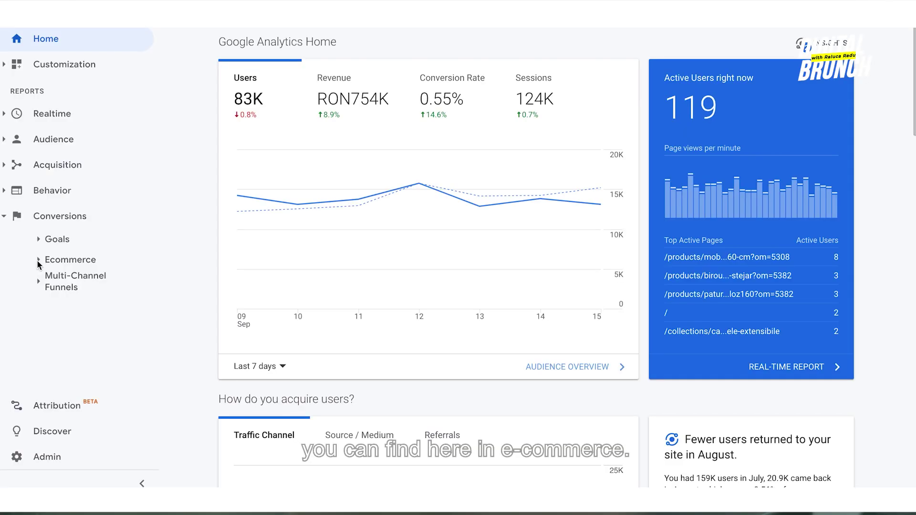
- Navigate to the Shopping Behavior report under Conversions > Ecommerce
{"action": "left_click", "coordinate": [41, 264]}
{"action": "scroll", "coordinate": [140, 268], "scroll_direction": "down", "scroll_amount": 1}
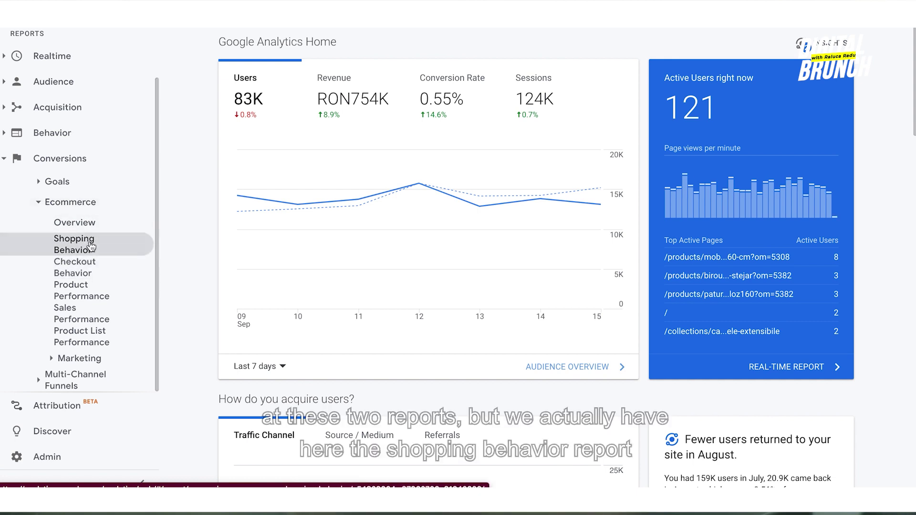
{"action": "left_click", "coordinate": [89, 247]}
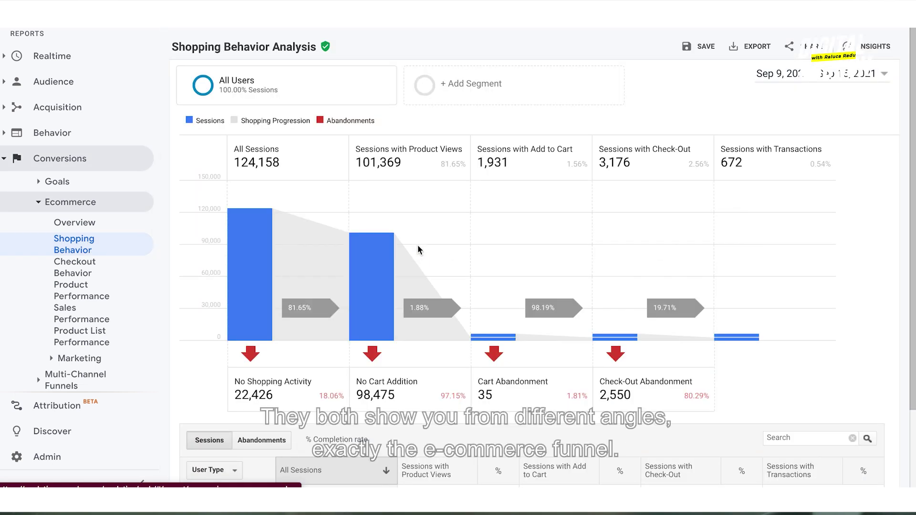
{"action": "scroll", "coordinate": [371, 289], "scroll_direction": "down", "scroll_amount": 1}
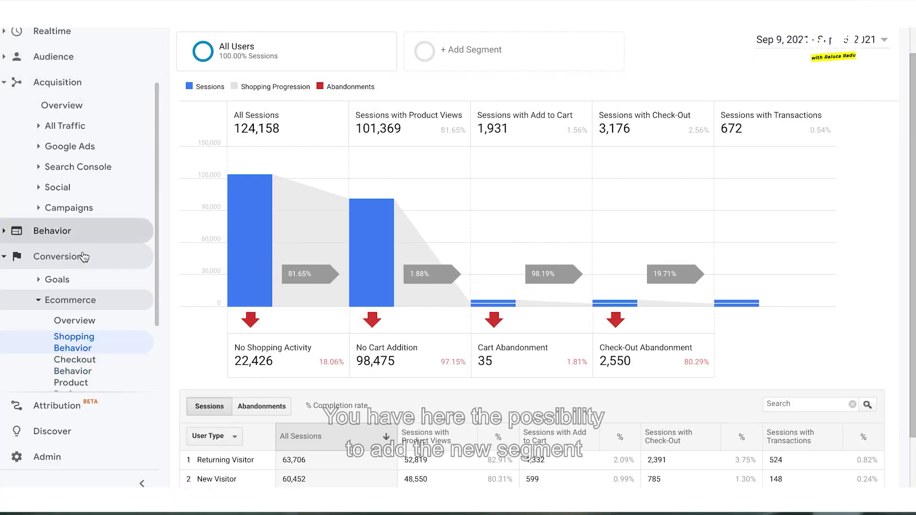
{"action": "scroll", "coordinate": [30, 303], "scroll_direction": "down", "scroll_amount": 3}
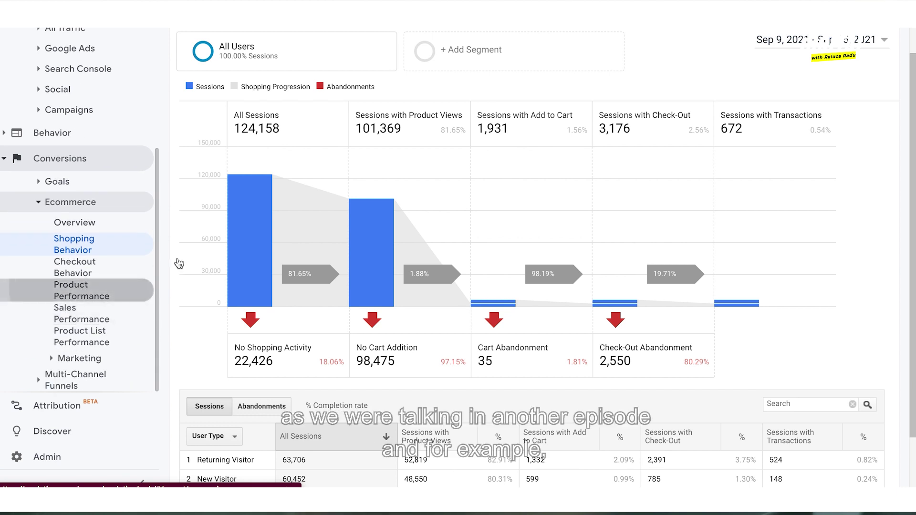
- Switch to the Product Performance report under Ecommerce
{"action": "left_click", "coordinate": [75, 290]}
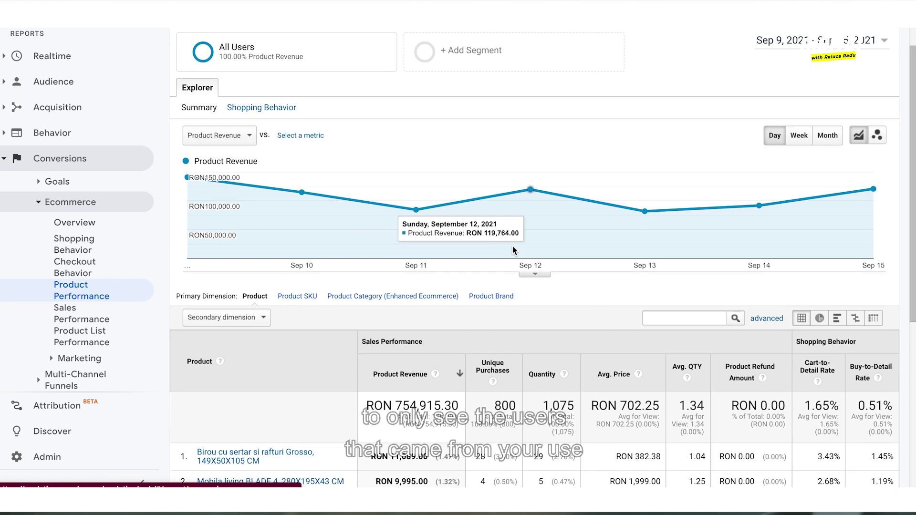
{"action": "scroll", "coordinate": [512, 245], "scroll_direction": "up", "scroll_amount": 1}
{"action": "scroll", "coordinate": [431, 259], "scroll_direction": "down", "scroll_amount": 2}
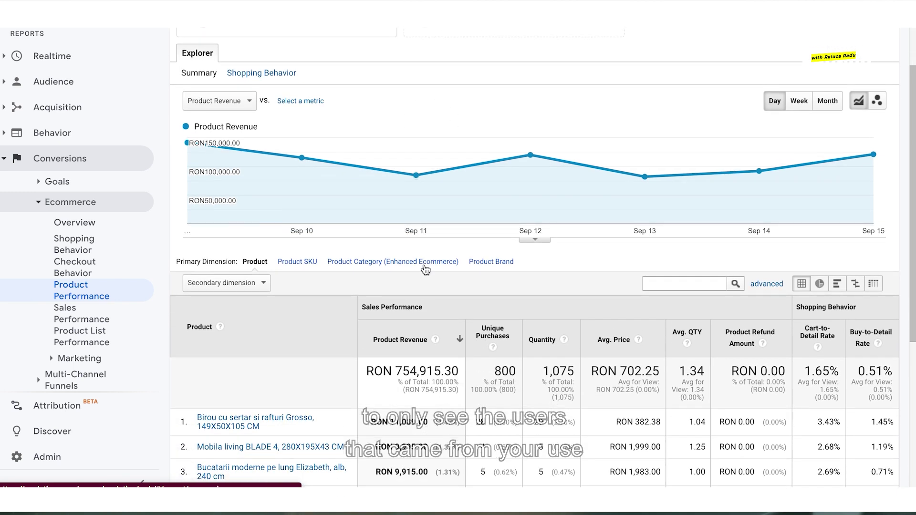
{"action": "scroll", "coordinate": [425, 269], "scroll_direction": "up", "scroll_amount": 2}
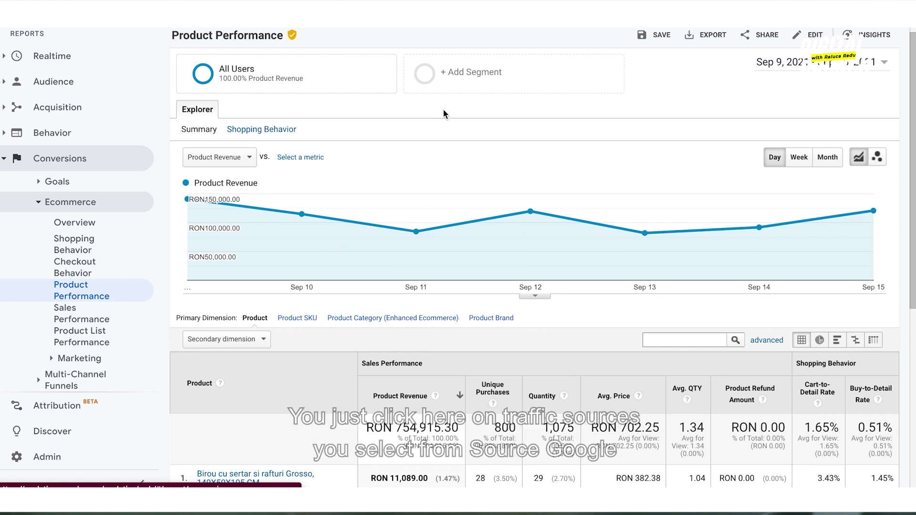
- Start a new segment from the segment list and name it 'Google Ads Campaigns'
{"action": "left_click", "coordinate": [449, 79]}
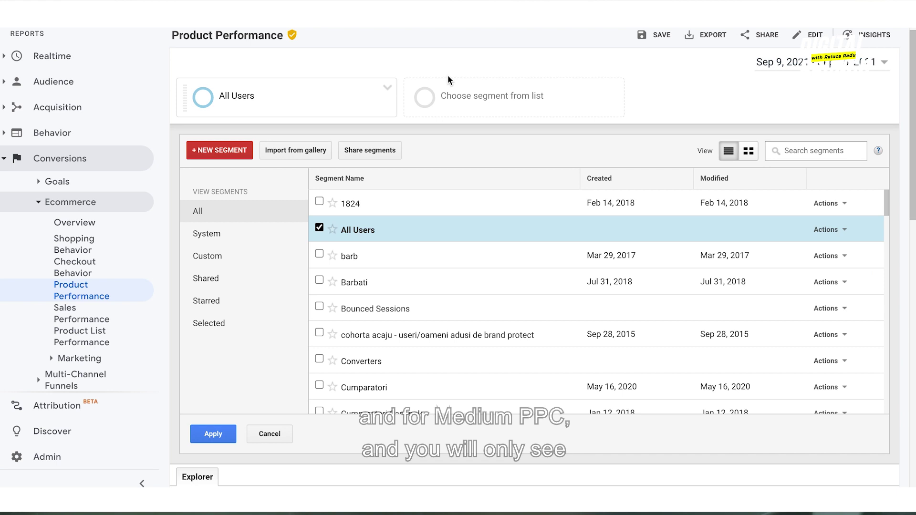
{"action": "left_click", "coordinate": [222, 152]}
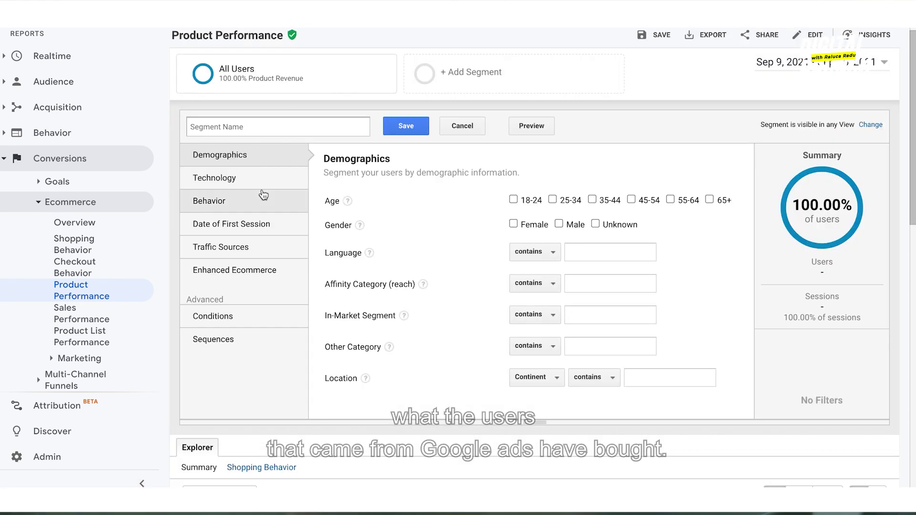
{"action": "left_click", "coordinate": [258, 125]}
{"action": "type", "text": "Google Ads Campaign"}
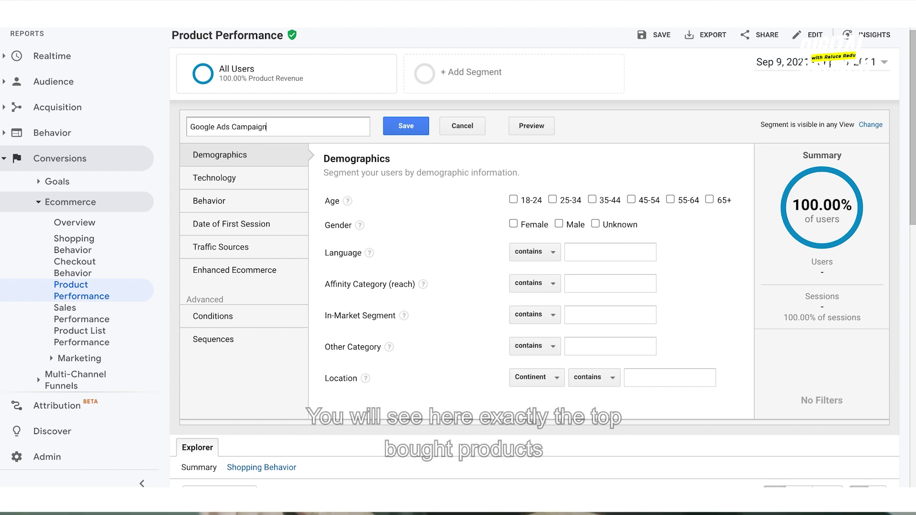
{"action": "type", "text": "s"}
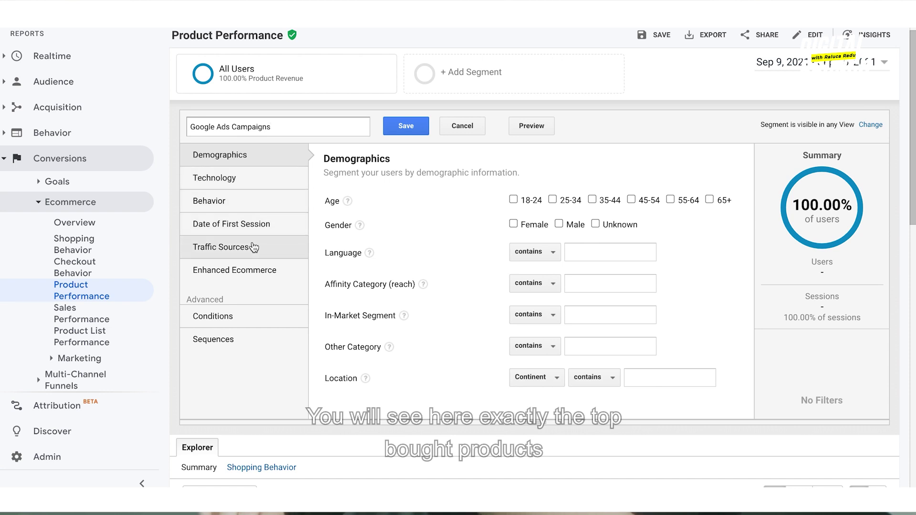
- Under Traffic Sources, require Source to exactly match google
{"action": "left_click", "coordinate": [252, 245]}
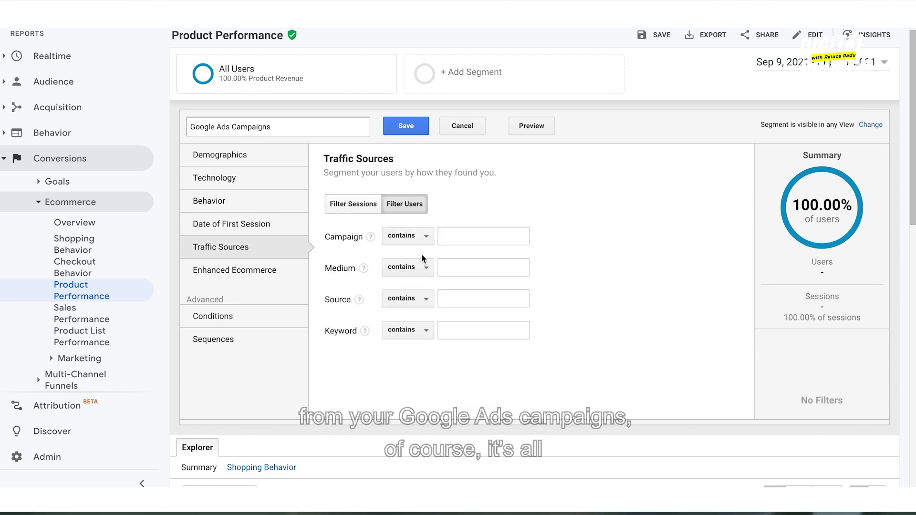
{"action": "left_click", "coordinate": [416, 306]}
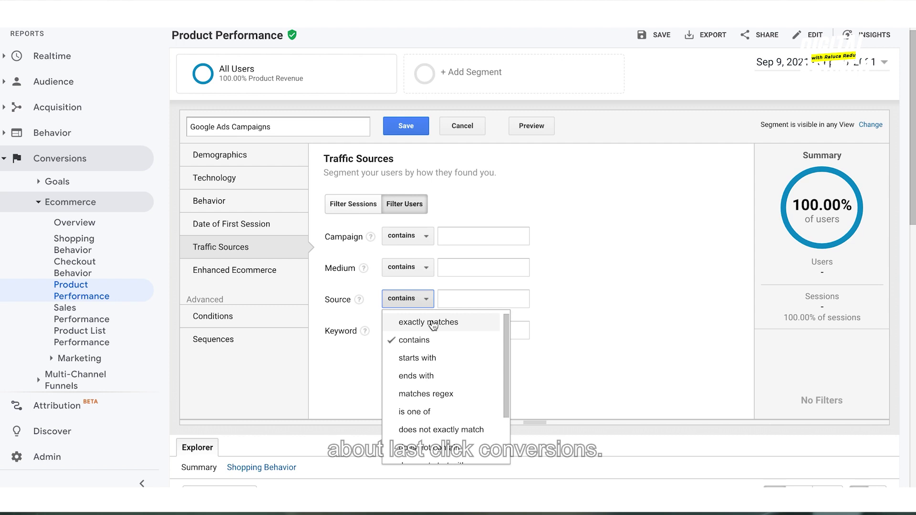
{"action": "left_click", "coordinate": [429, 321]}
{"action": "type", "text": "goo"}
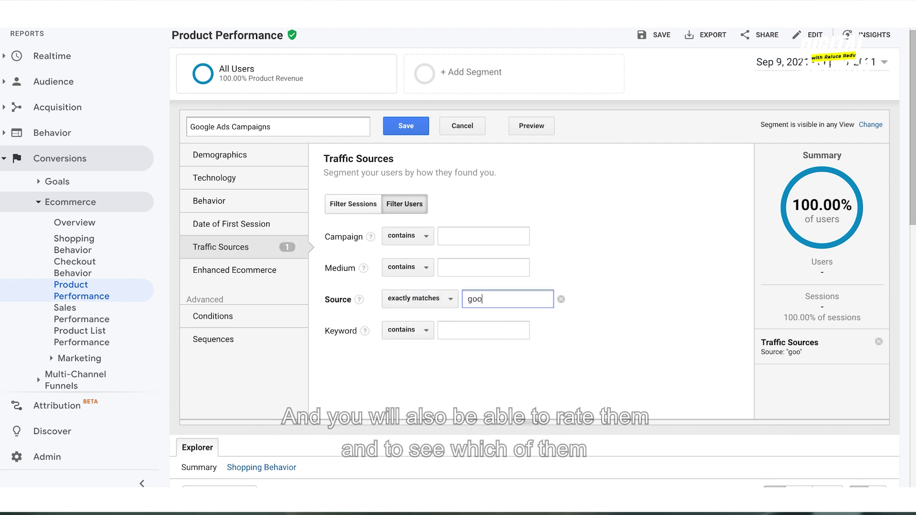
{"action": "type", "text": "g"}
{"action": "left_click", "coordinate": [476, 315]}
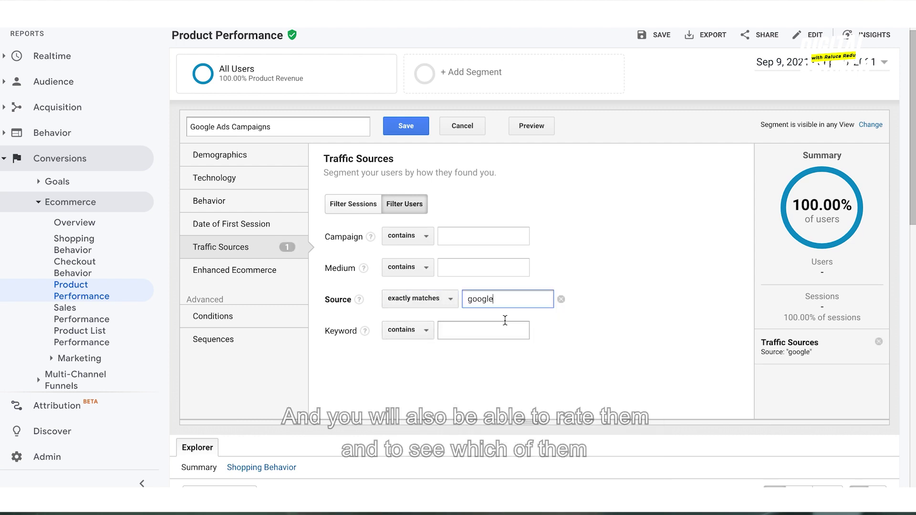
- Require Medium to exactly match cpc and save the Google Ads Campaigns segment
{"action": "left_click", "coordinate": [430, 272]}
{"action": "left_click", "coordinate": [430, 294]}
{"action": "left_click", "coordinate": [493, 272]}
{"action": "type", "text": "pp"}
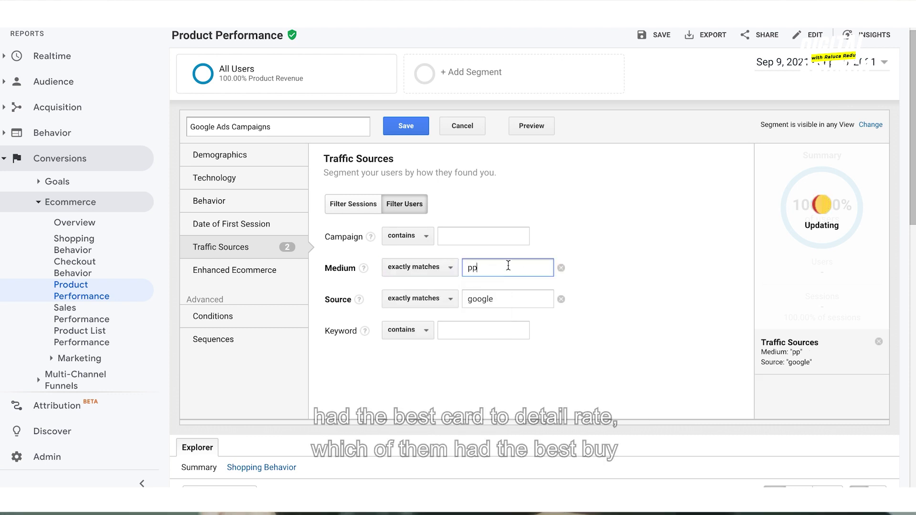
{"action": "key", "text": "BackSpace"}
{"action": "key", "text": "BackSpace"}
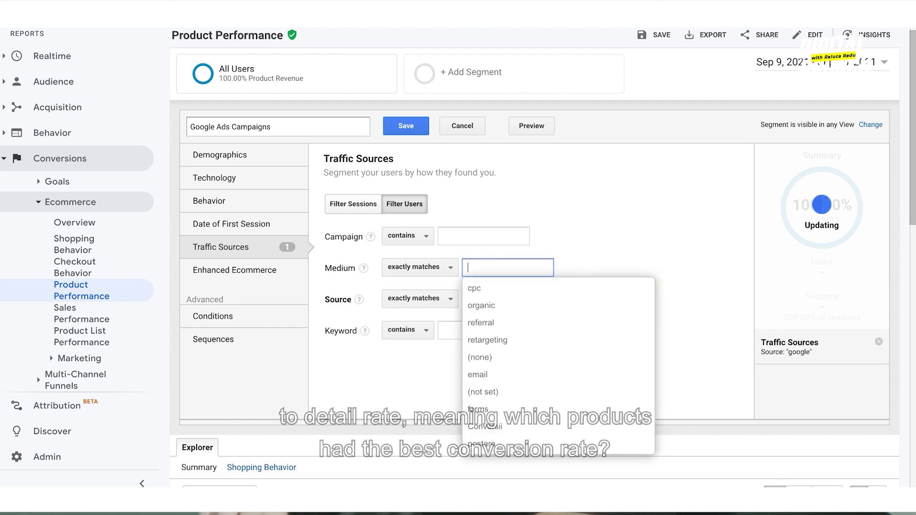
{"action": "left_click", "coordinate": [506, 288]}
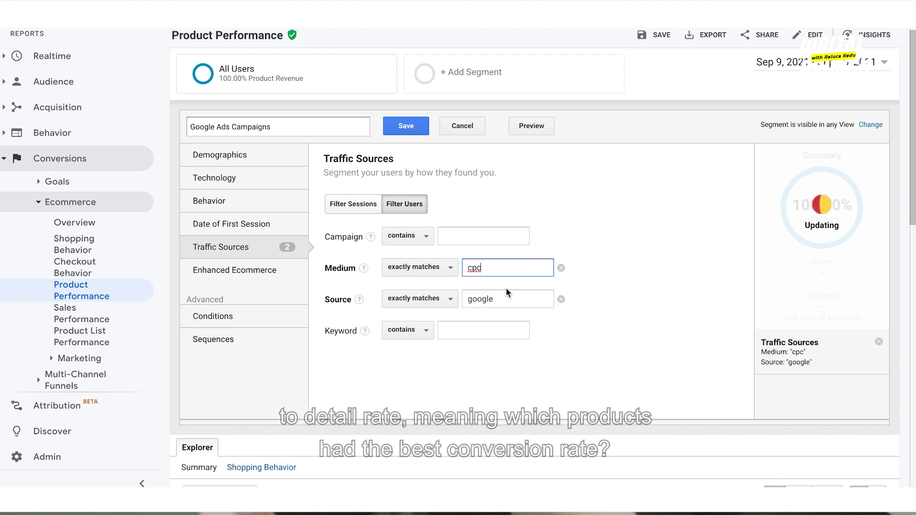
{"action": "left_click", "coordinate": [403, 129]}
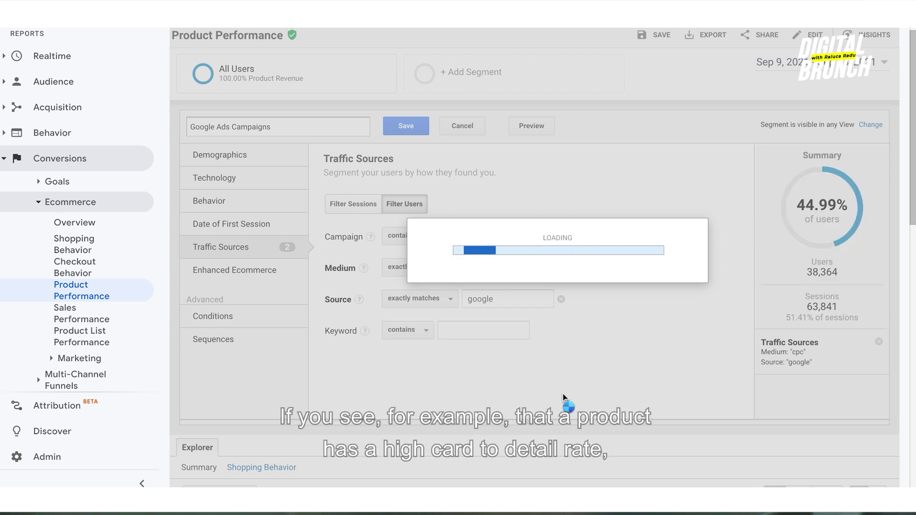
{"action": "scroll", "coordinate": [563, 399], "scroll_direction": "down", "scroll_amount": 5}
{"action": "scroll", "coordinate": [563, 399], "scroll_direction": "down", "scroll_amount": 1}
{"action": "scroll", "coordinate": [547, 233], "scroll_direction": "down", "scroll_amount": 2}
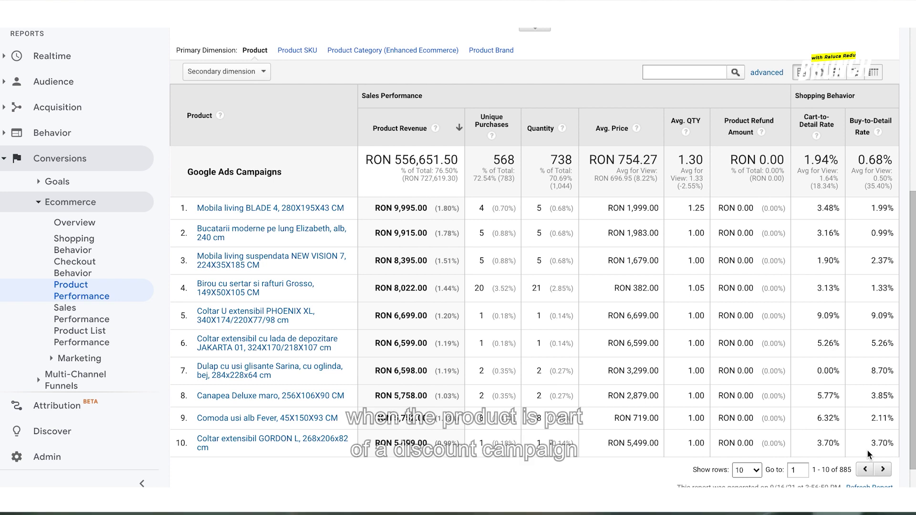
- Sort the product table descending by Buy-to-Detail Rate
{"action": "left_click", "coordinate": [872, 126]}
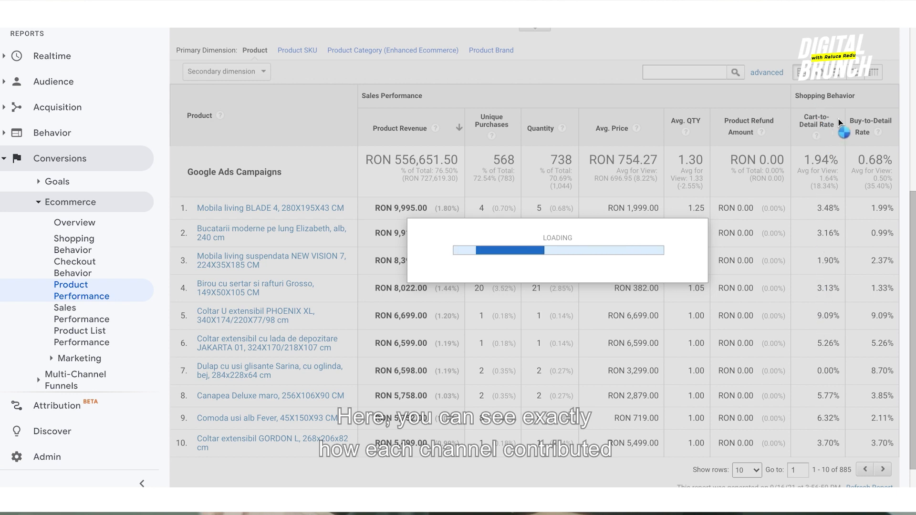
{"action": "left_click", "coordinate": [867, 119]}
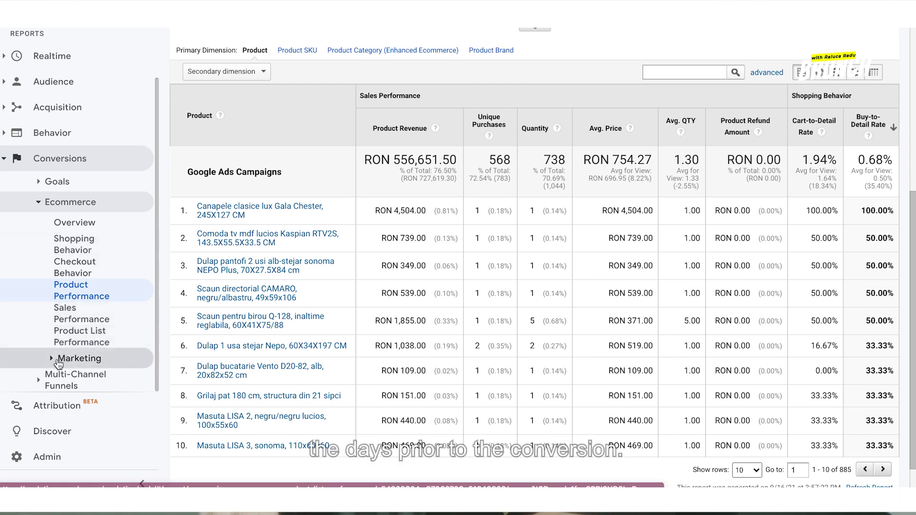
- Show Multi-Channel Funnels Assisted Conversions with Source / Medium as primary dimension
{"action": "left_click", "coordinate": [40, 382]}
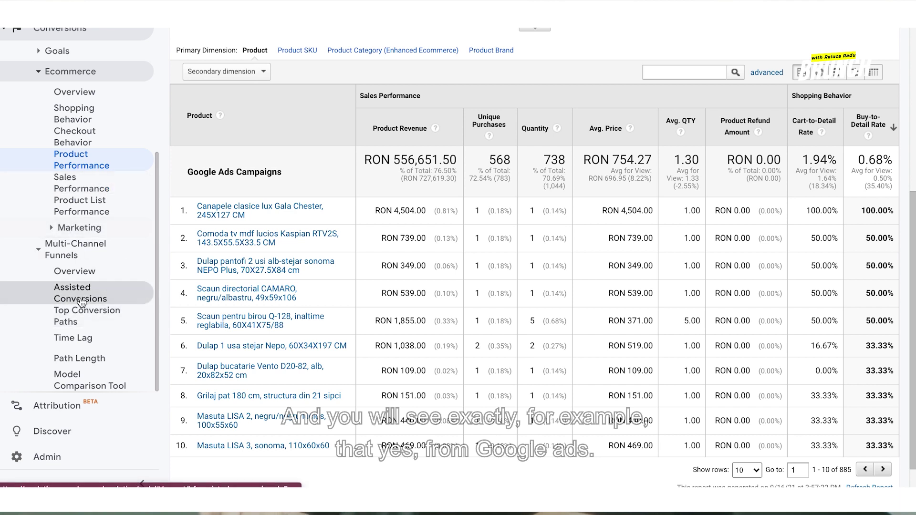
{"action": "scroll", "coordinate": [83, 258], "scroll_direction": "up", "scroll_amount": 1}
{"action": "scroll", "coordinate": [87, 279], "scroll_direction": "up", "scroll_amount": 1}
{"action": "scroll", "coordinate": [91, 286], "scroll_direction": "down", "scroll_amount": 1}
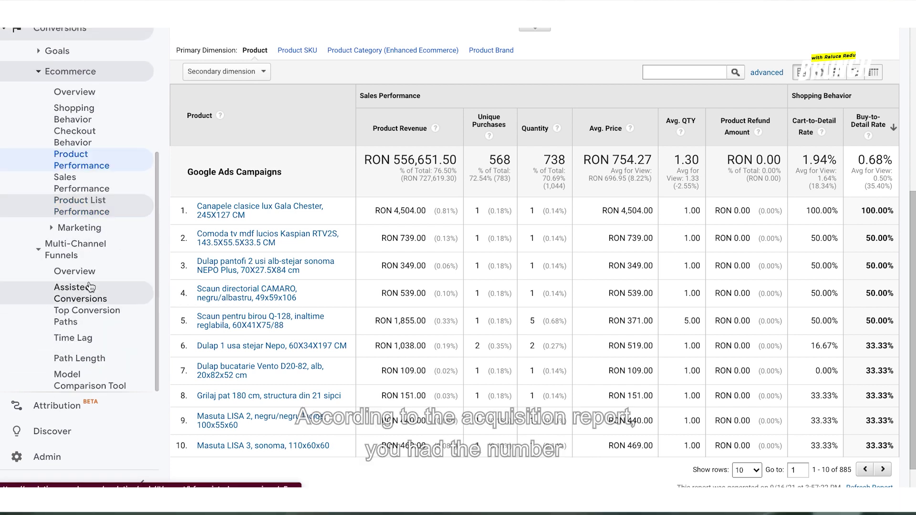
{"action": "left_click", "coordinate": [90, 294]}
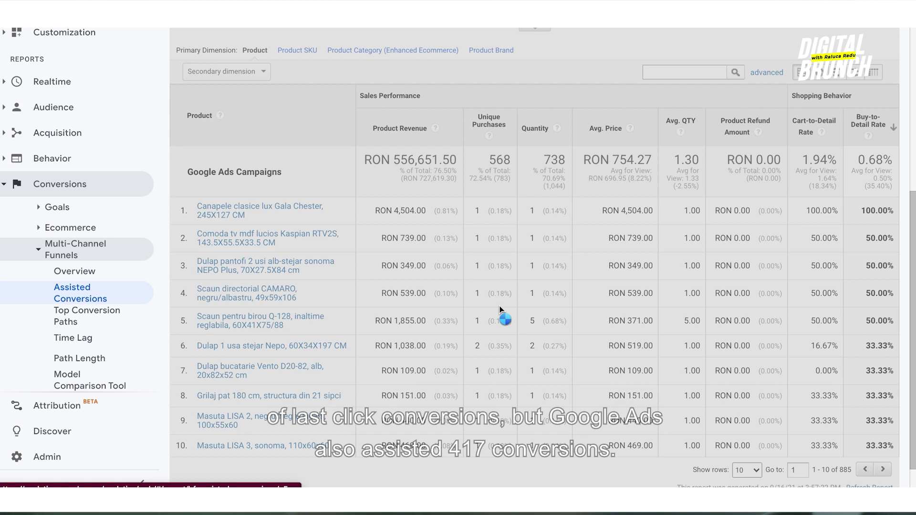
{"action": "scroll", "coordinate": [499, 306], "scroll_direction": "down", "scroll_amount": 1}
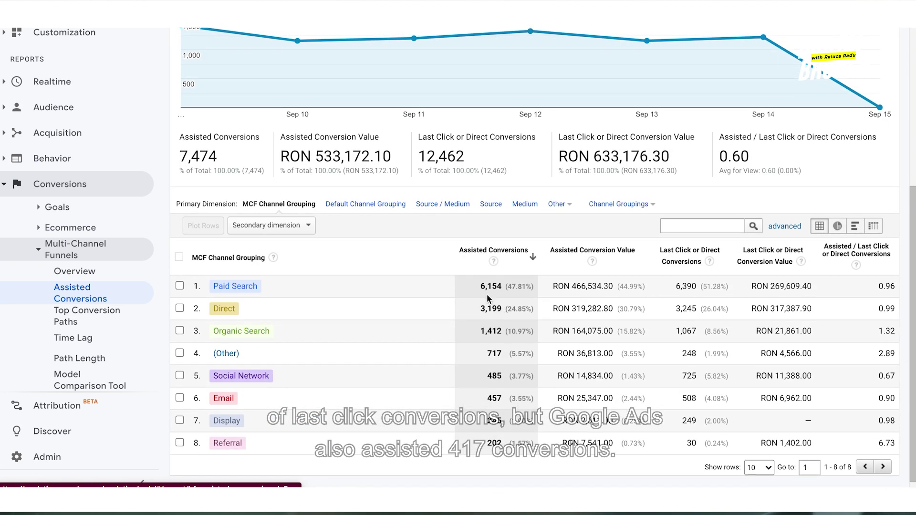
{"action": "left_click", "coordinate": [454, 208]}
{"action": "scroll", "coordinate": [391, 306], "scroll_direction": "up", "scroll_amount": 3}
{"action": "scroll", "coordinate": [301, 163], "scroll_direction": "up", "scroll_amount": 1}
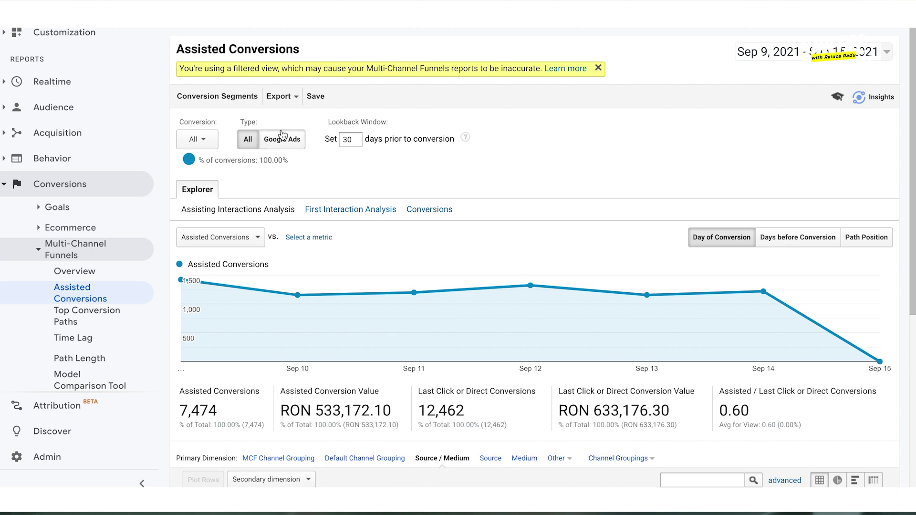
- Switch to the Conversions view counting only Ecommerce Transaction conversions
{"action": "left_click", "coordinate": [433, 213]}
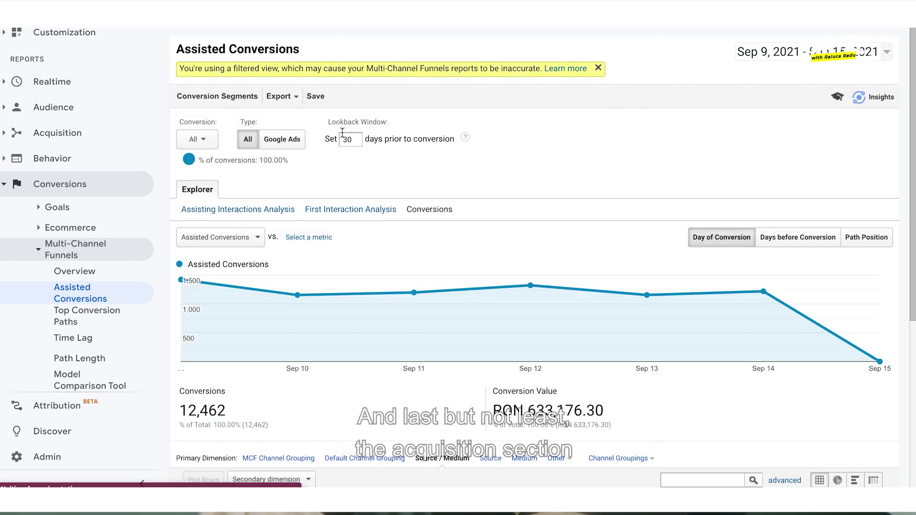
{"action": "left_click", "coordinate": [198, 139]}
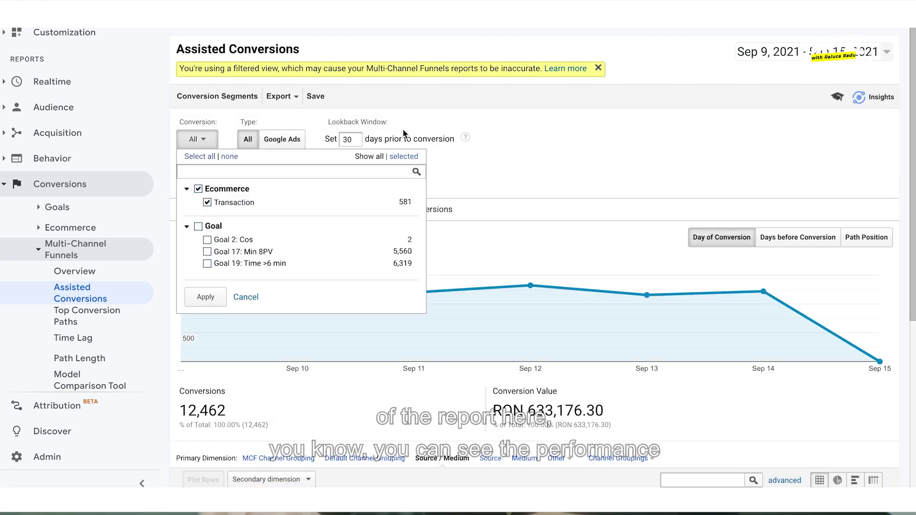
{"action": "left_click", "coordinate": [210, 298]}
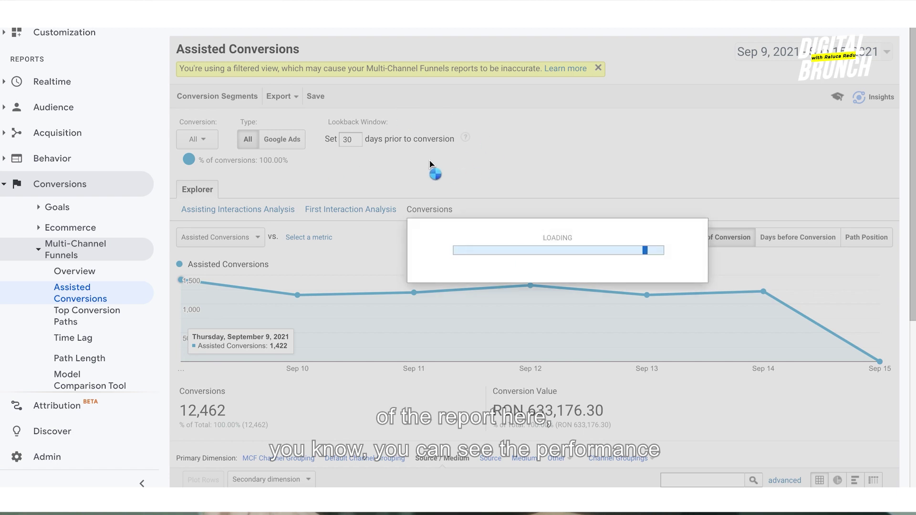
{"action": "scroll", "coordinate": [411, 287], "scroll_direction": "down", "scroll_amount": 1}
{"action": "scroll", "coordinate": [411, 287], "scroll_direction": "down", "scroll_amount": 4}
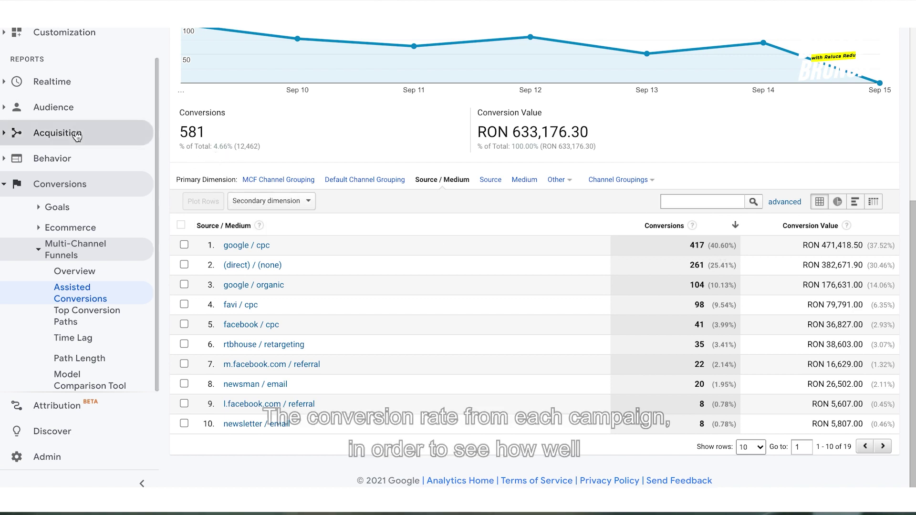
- Go to the Acquisition > All Traffic > Source/Medium report
{"action": "left_click", "coordinate": [59, 136]}
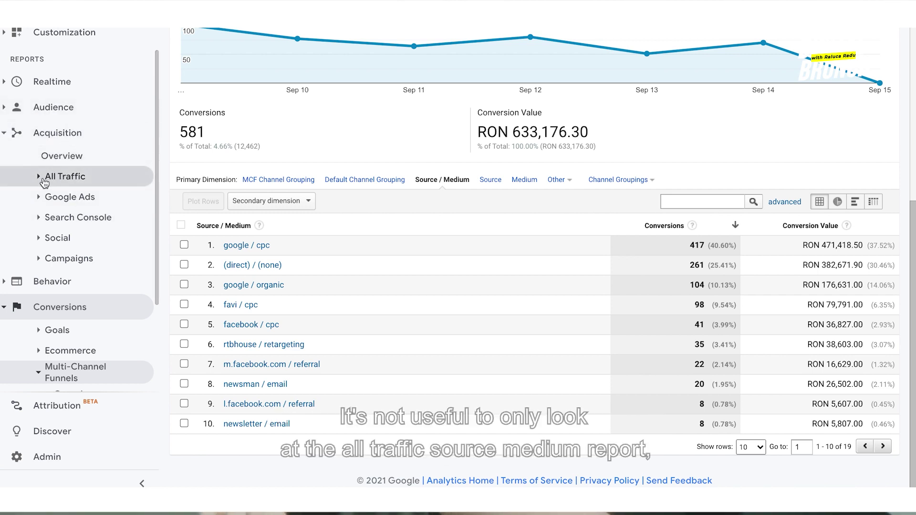
{"action": "left_click", "coordinate": [43, 179]}
{"action": "left_click", "coordinate": [86, 237]}
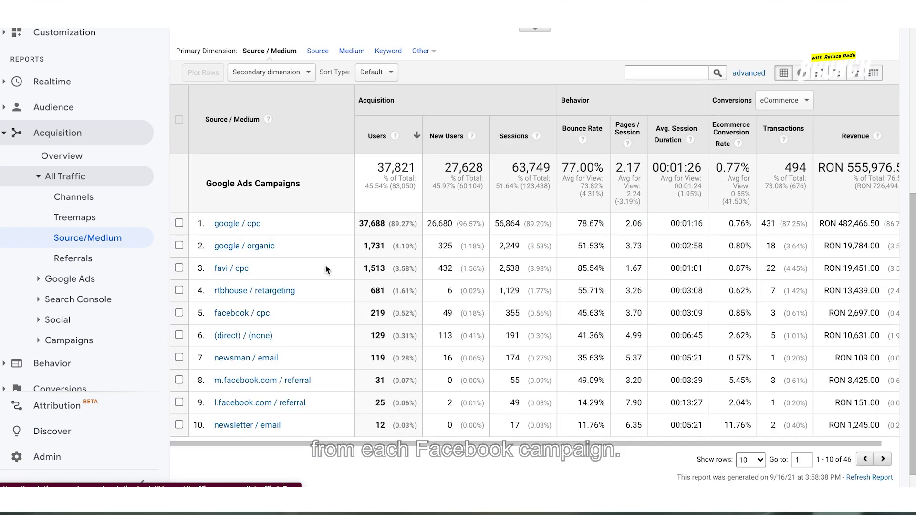
{"action": "scroll", "coordinate": [555, 228], "scroll_direction": "up", "scroll_amount": 1}
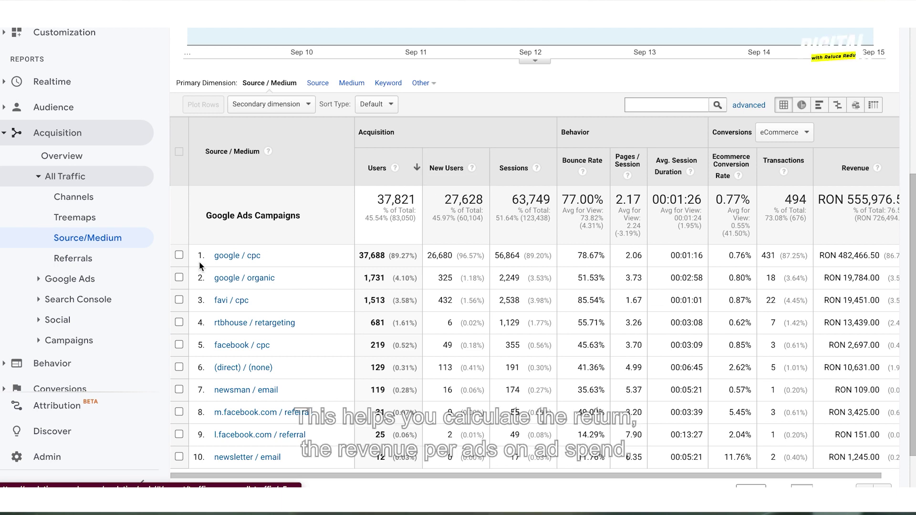
{"action": "scroll", "coordinate": [200, 266], "scroll_direction": "down", "scroll_amount": 1}
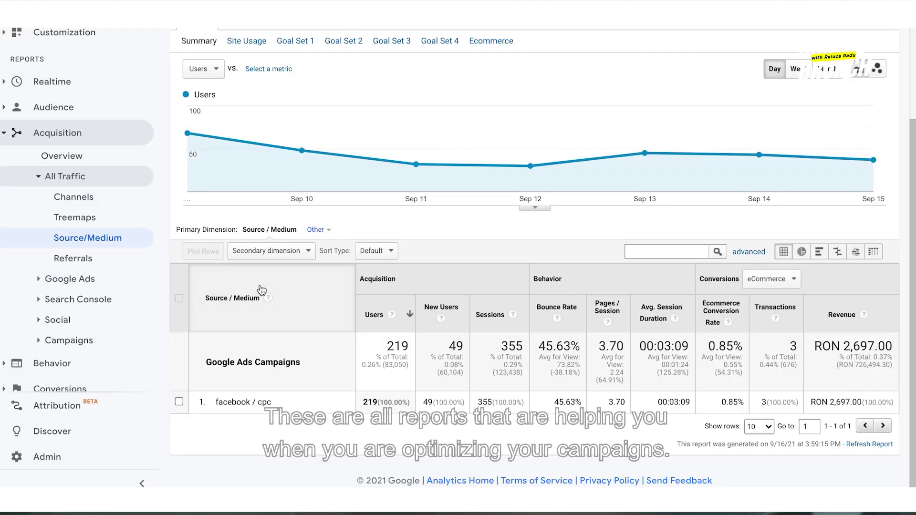
- Add Campaign as the secondary dimension of the facebook / cpc table
{"action": "left_click", "coordinate": [292, 252]}
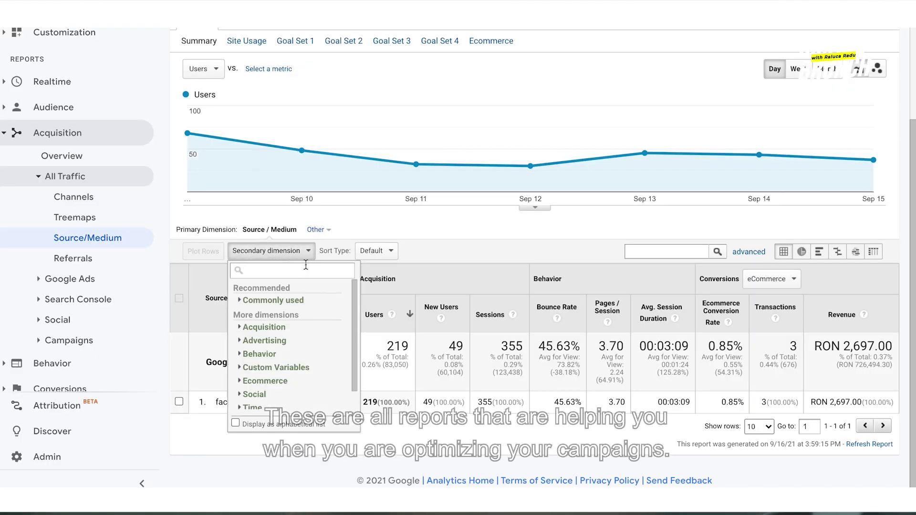
{"action": "type", "text": "camp"}
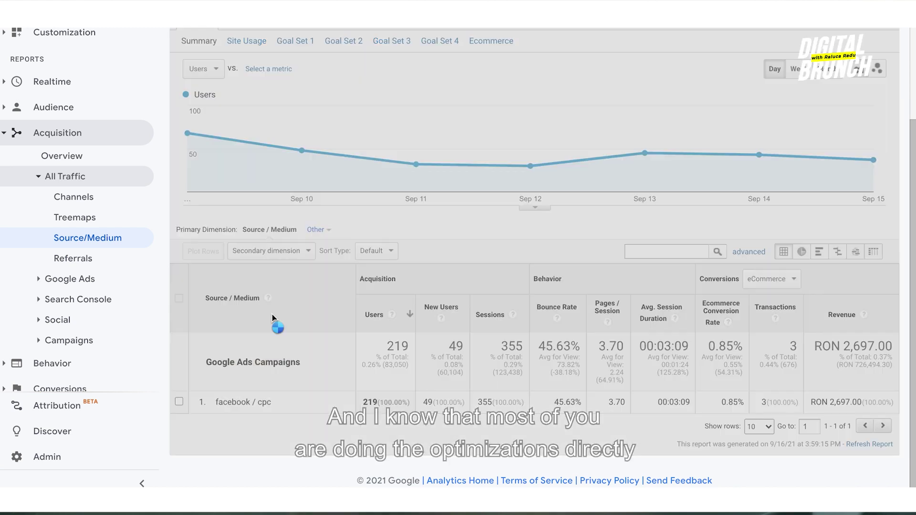